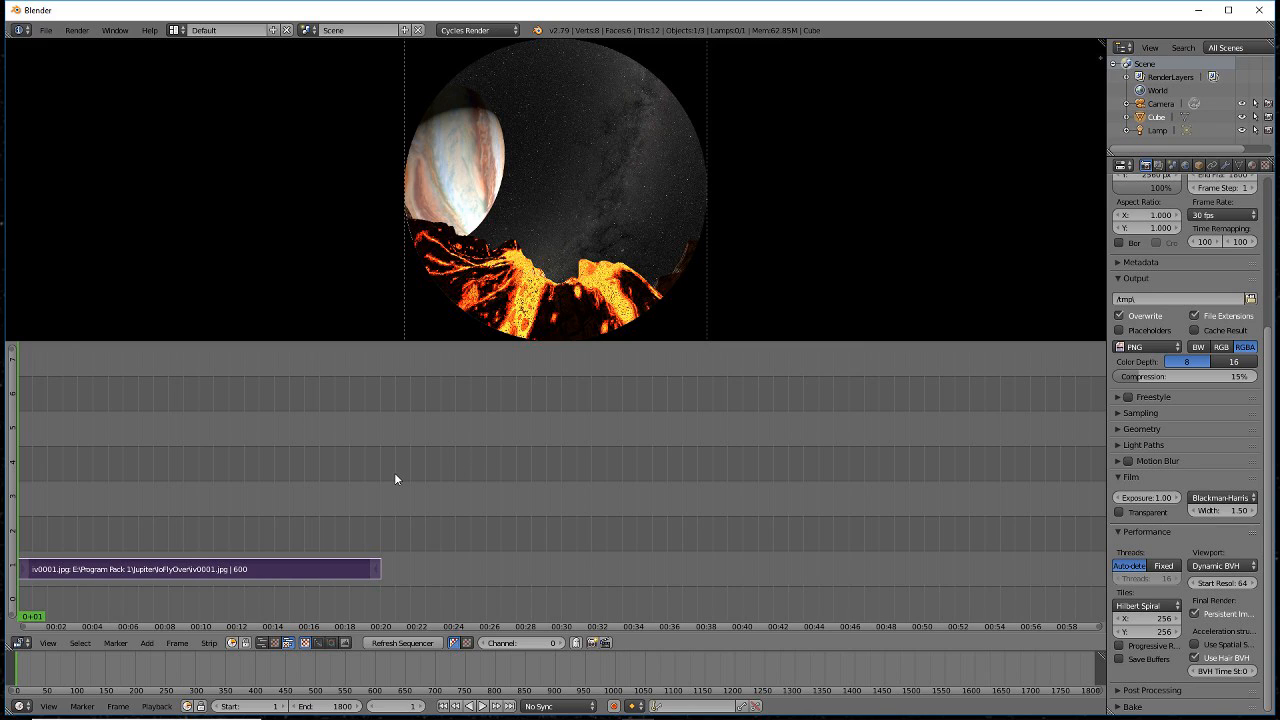
Add all images from the JupiterDepart folder of Program Pack 1 to the sequencer as an image strip at frame 1.
key("shift+a")
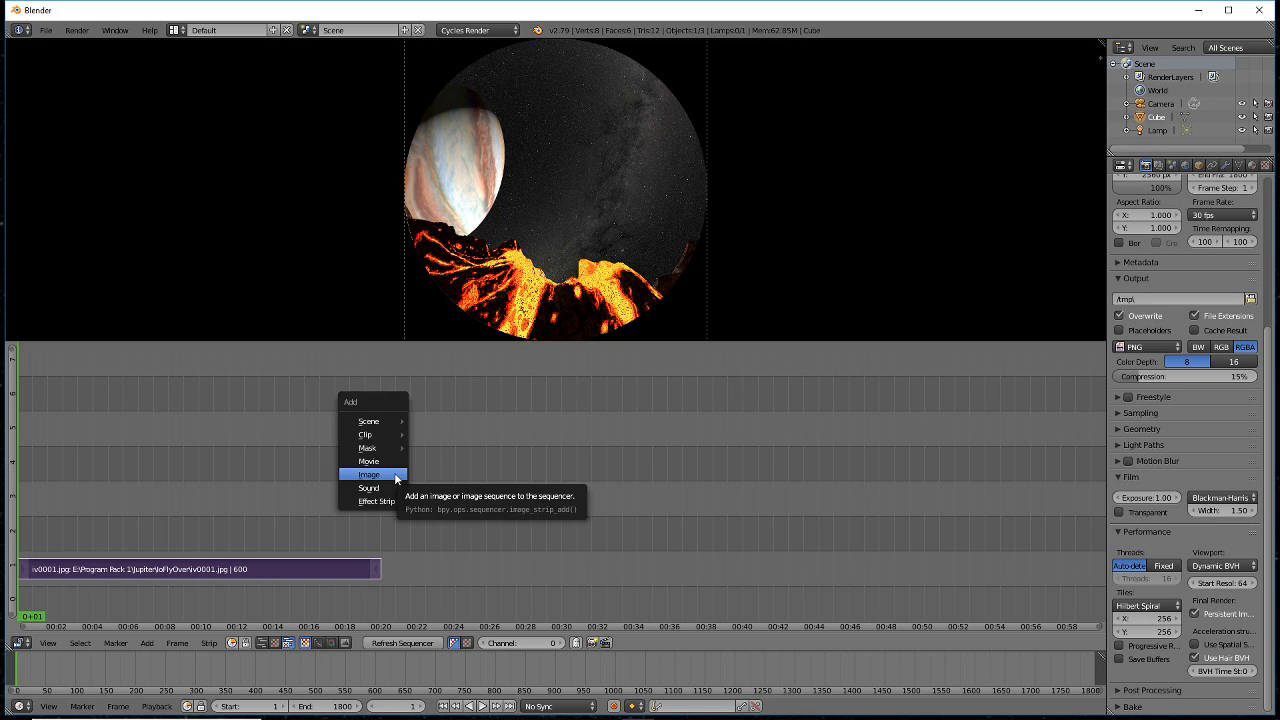
left_click(395, 476)
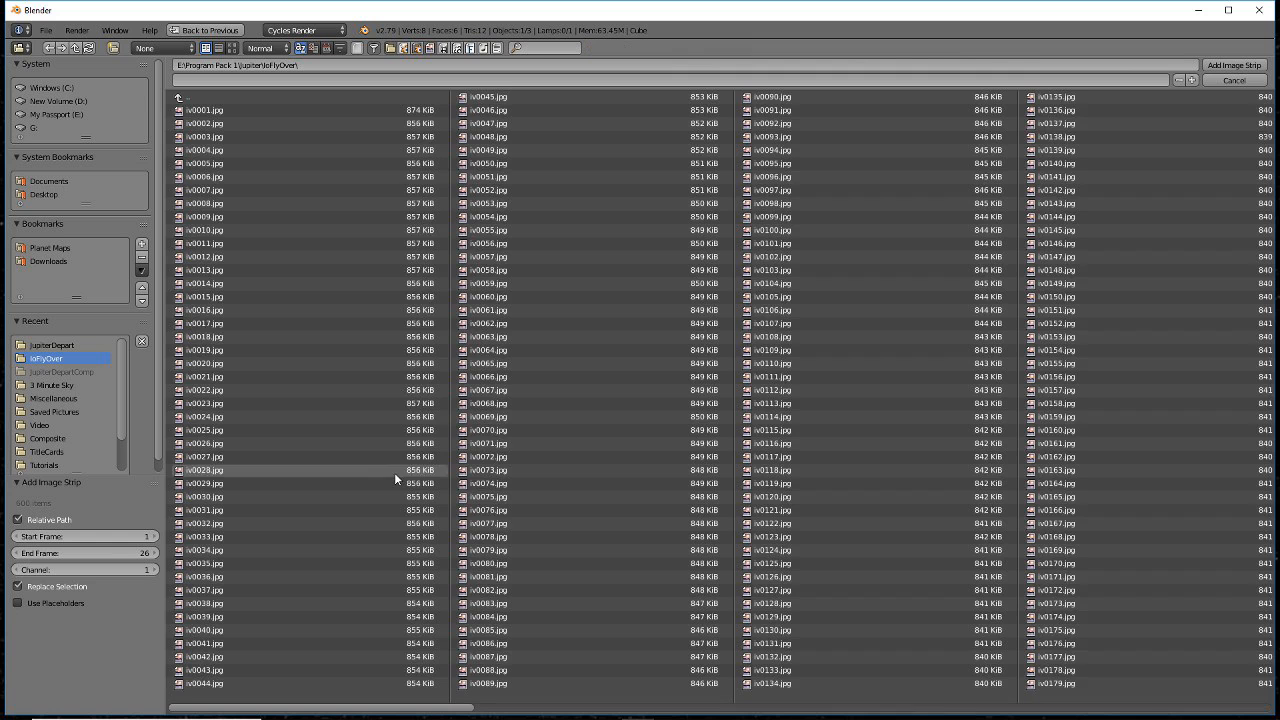
left_click(195, 97)
left_click(186, 97)
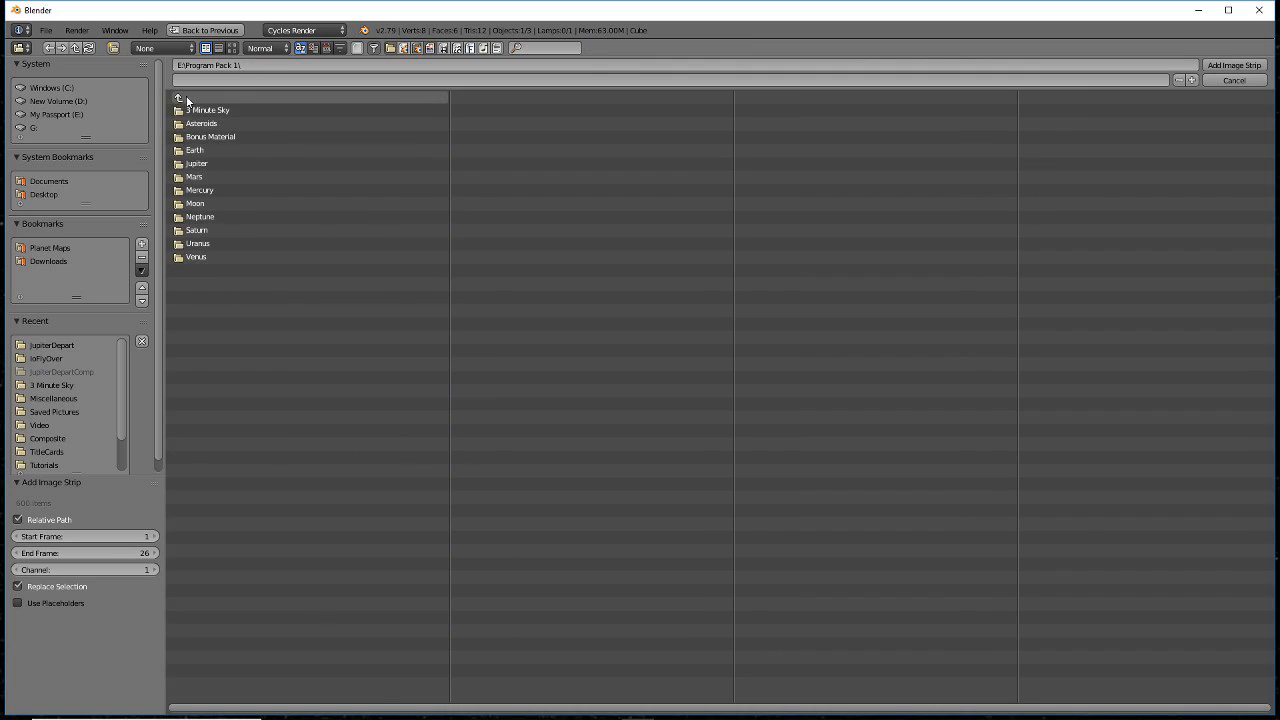
left_click(214, 165)
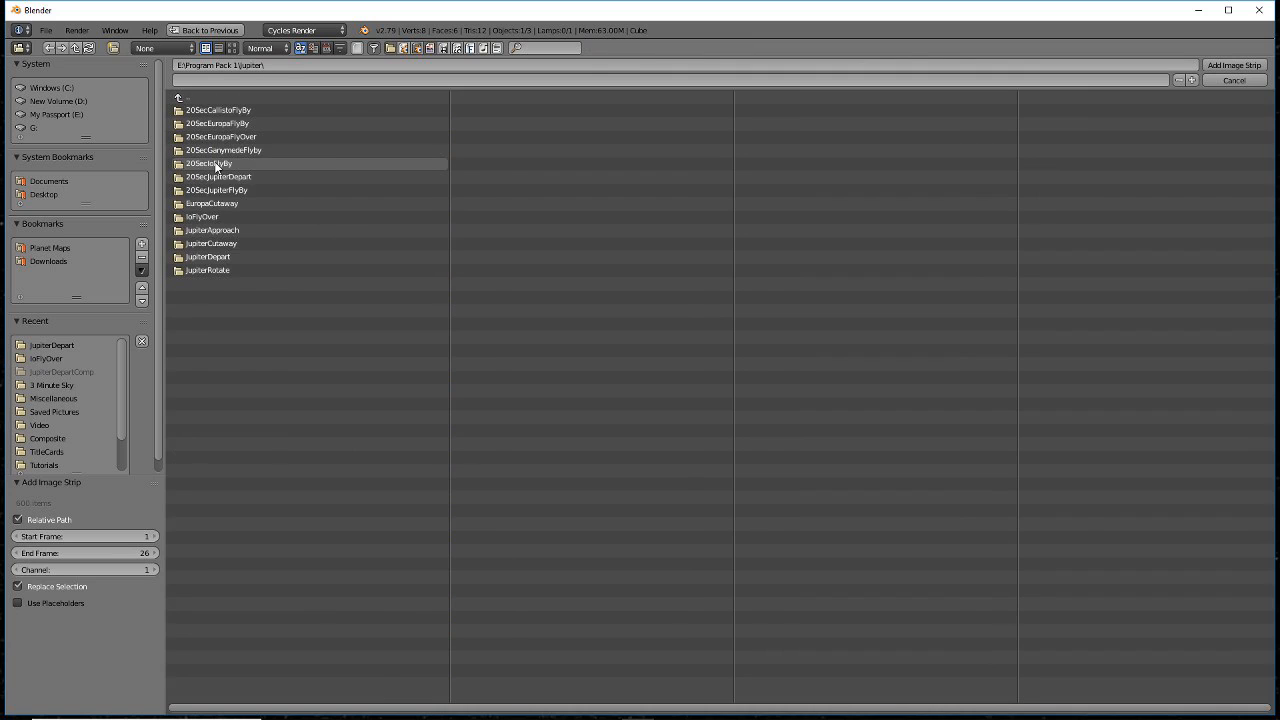
left_click(208, 259)
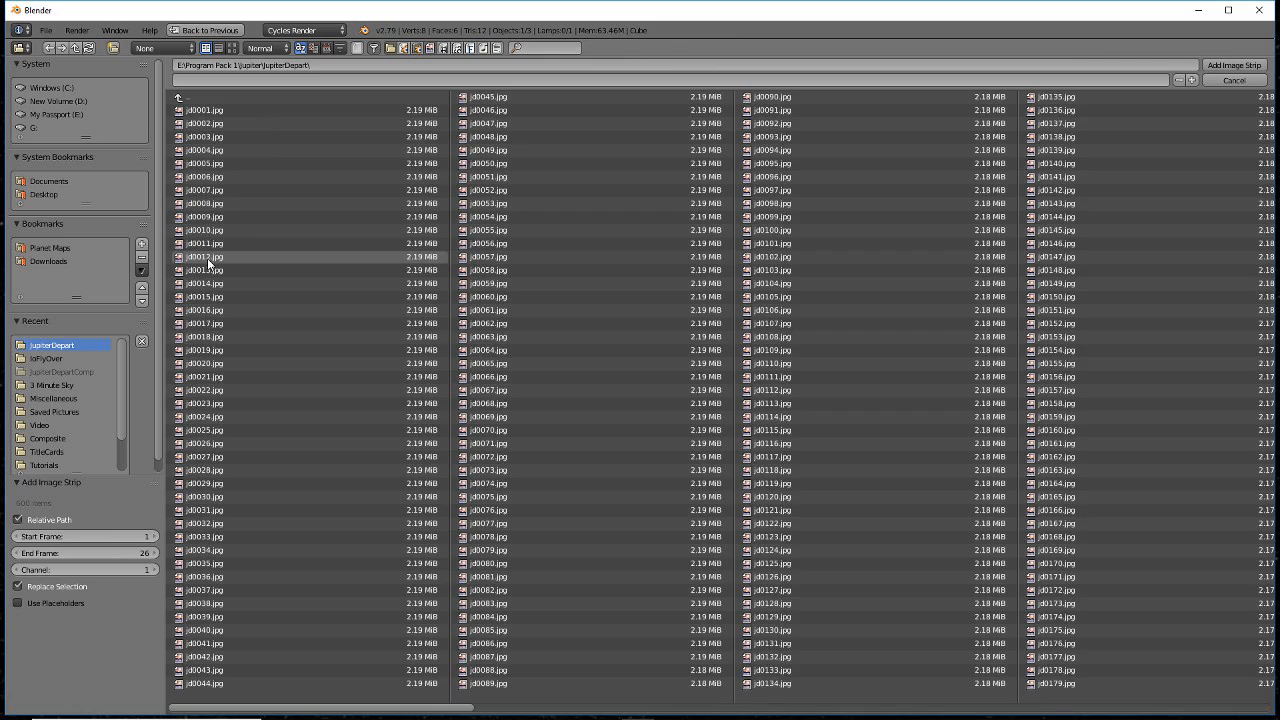
key("a")
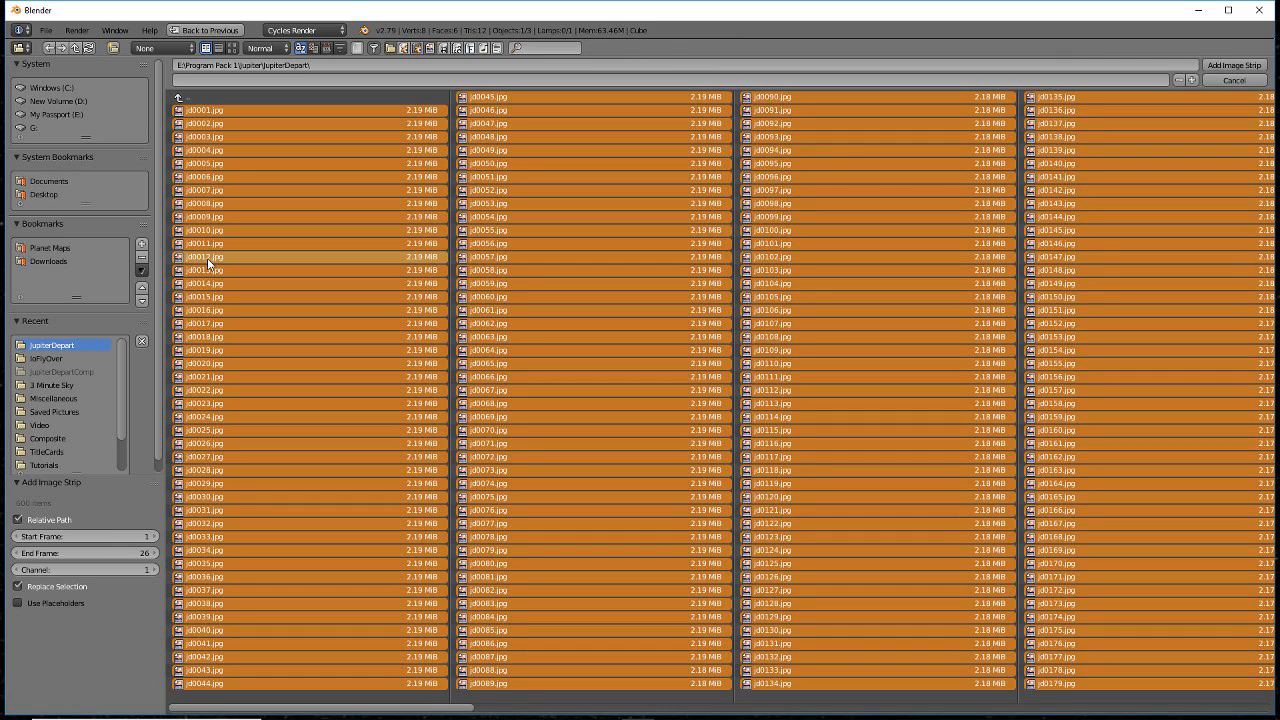
key("Return")
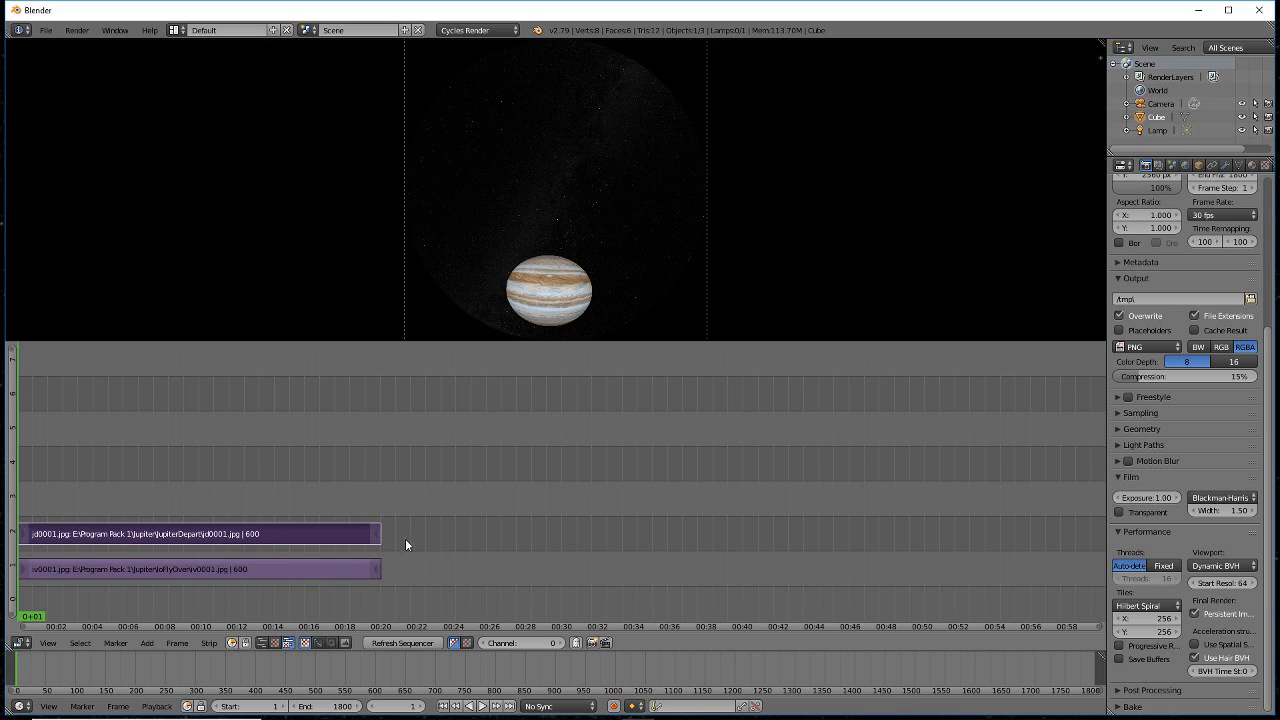
Select only the JupiterDepart strip and slide it 450 frames forward along the time axis.
key("a")
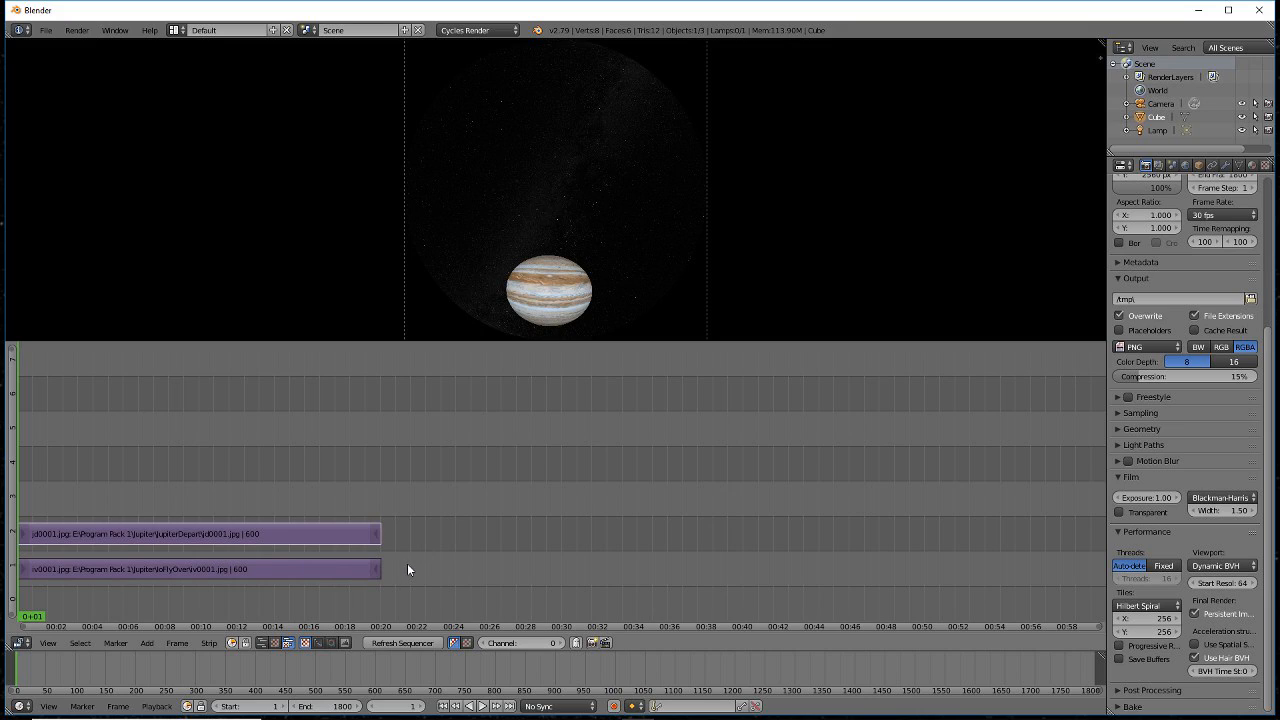
right_click(323, 541)
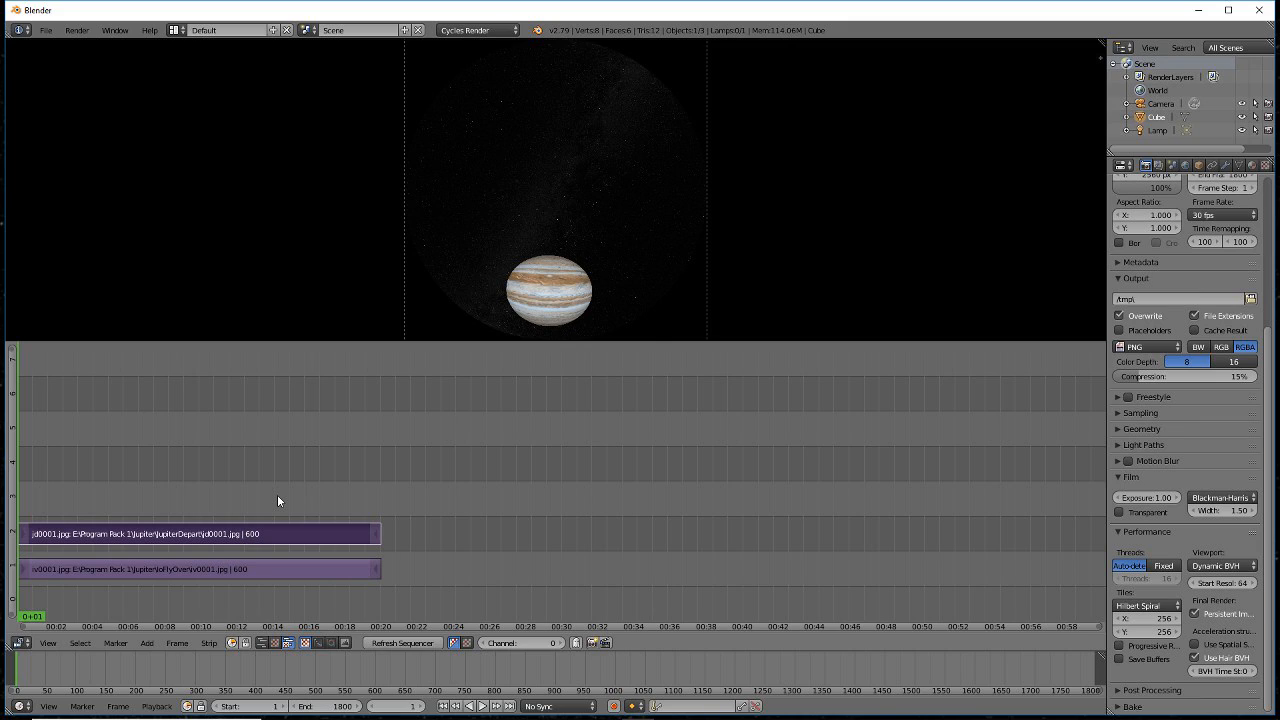
key("g")
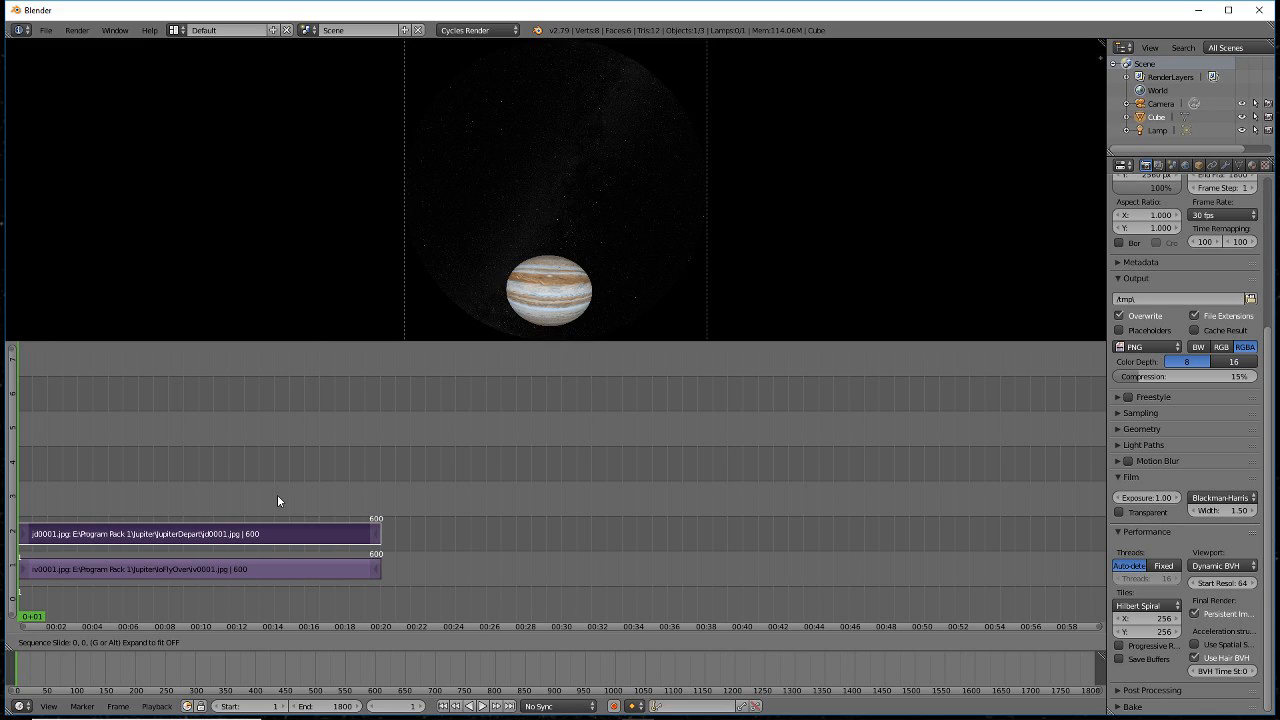
key("x")
type("450")
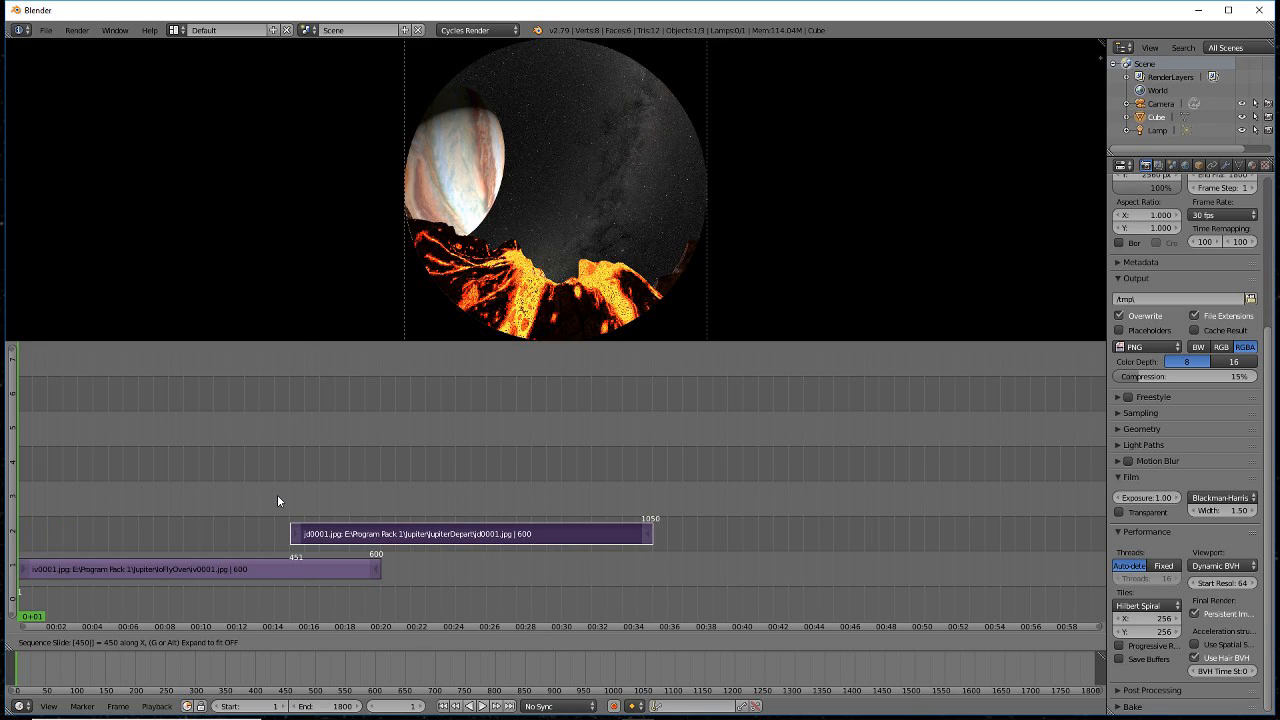
key("Return")
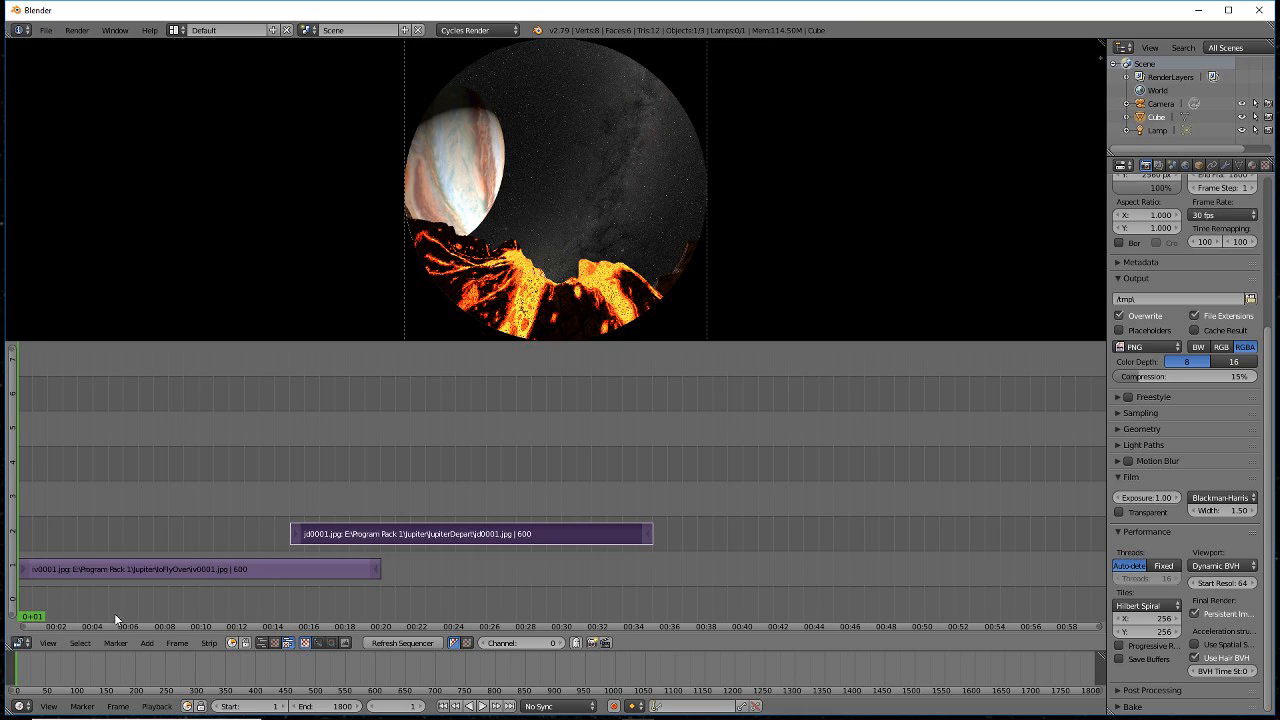
Play and scrub the sequence before the overlap, and snap the JupiterDepart strip back to the first frame.
key("alt+a")
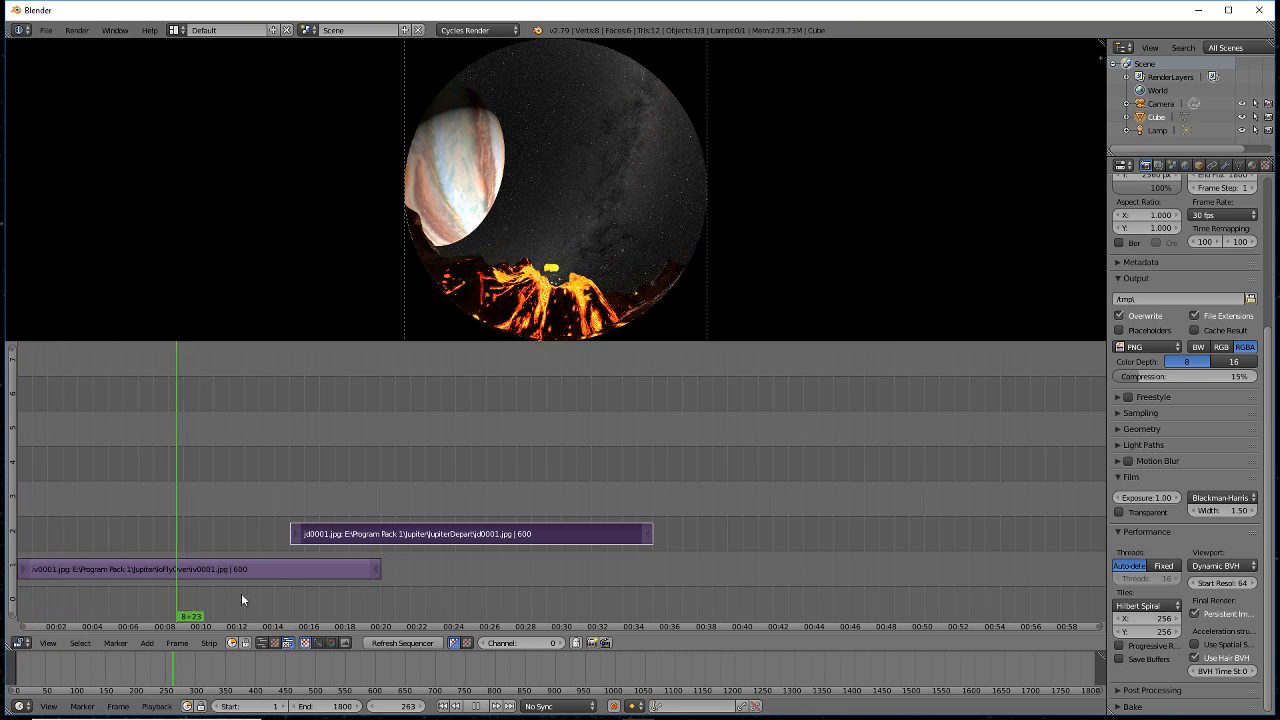
mouse_move(241, 593)
left_mouse_down()
mouse_move(308, 596)
mouse_move(247, 596)
left_mouse_up()
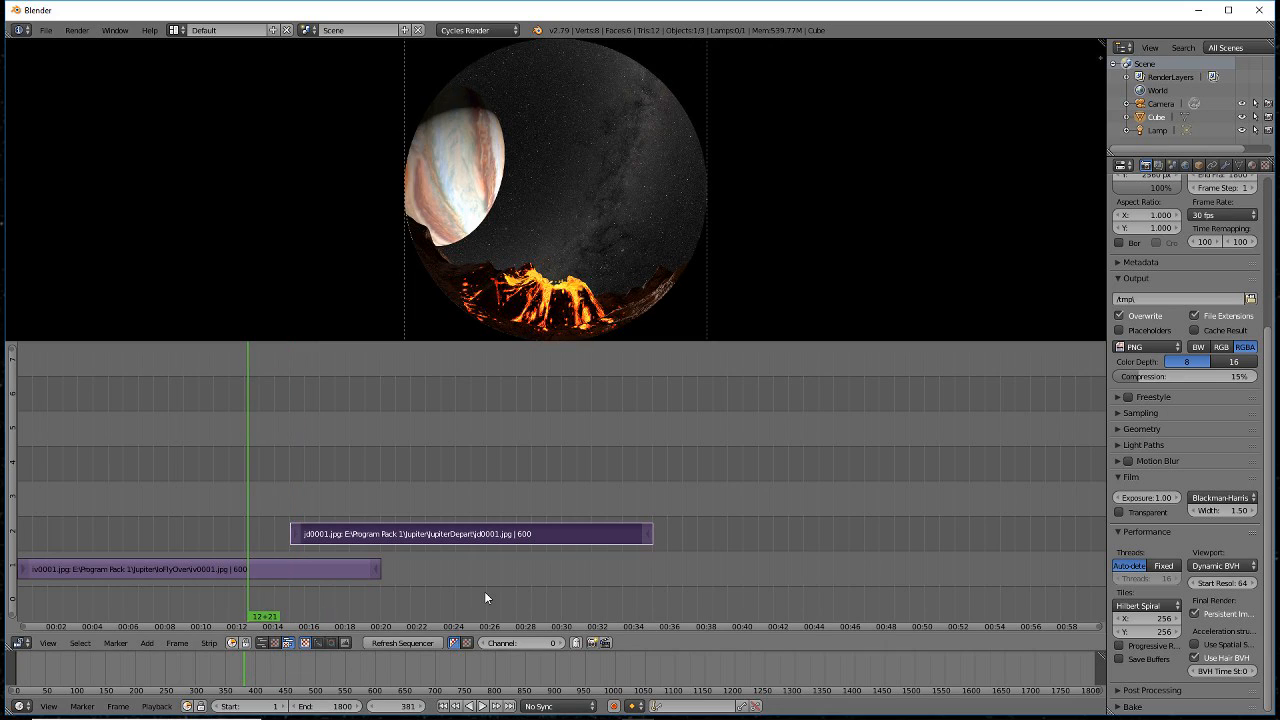
key("shift+Left")
key("shift+s")
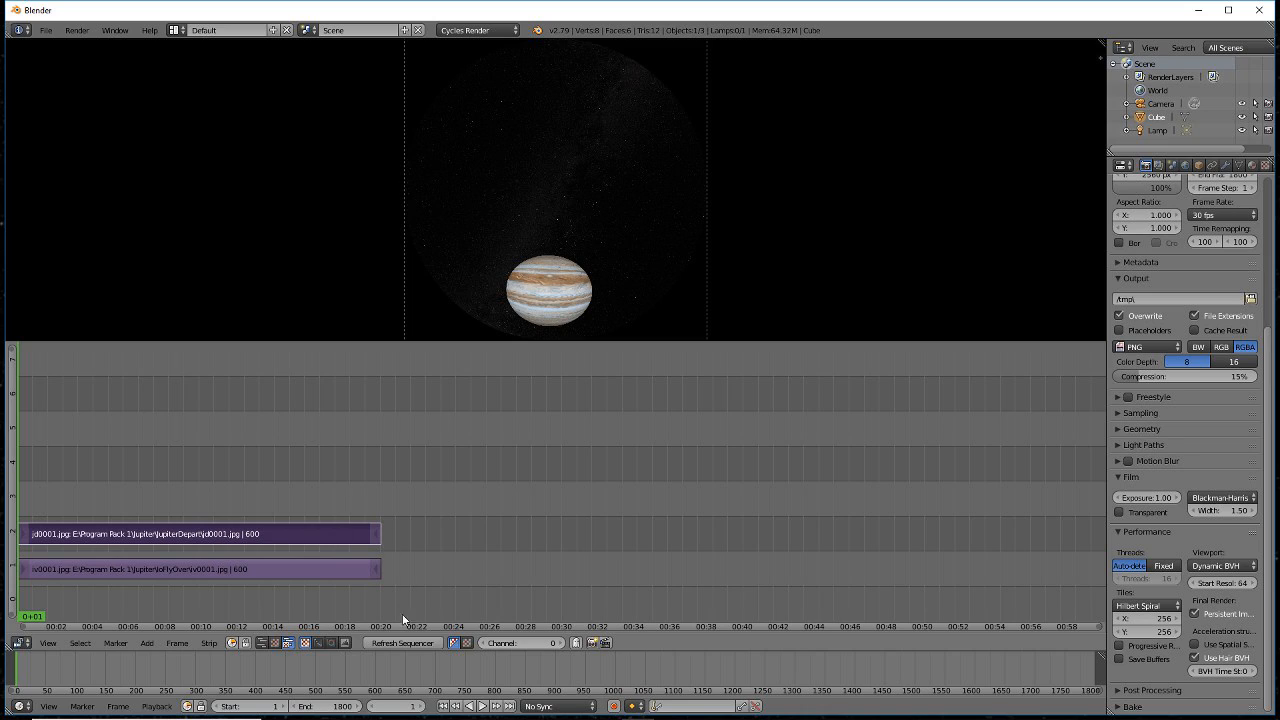
Try snapping the JupiterDepart strip to current frame 451, undo the snap and return to the first frame.
left_click(400, 705)
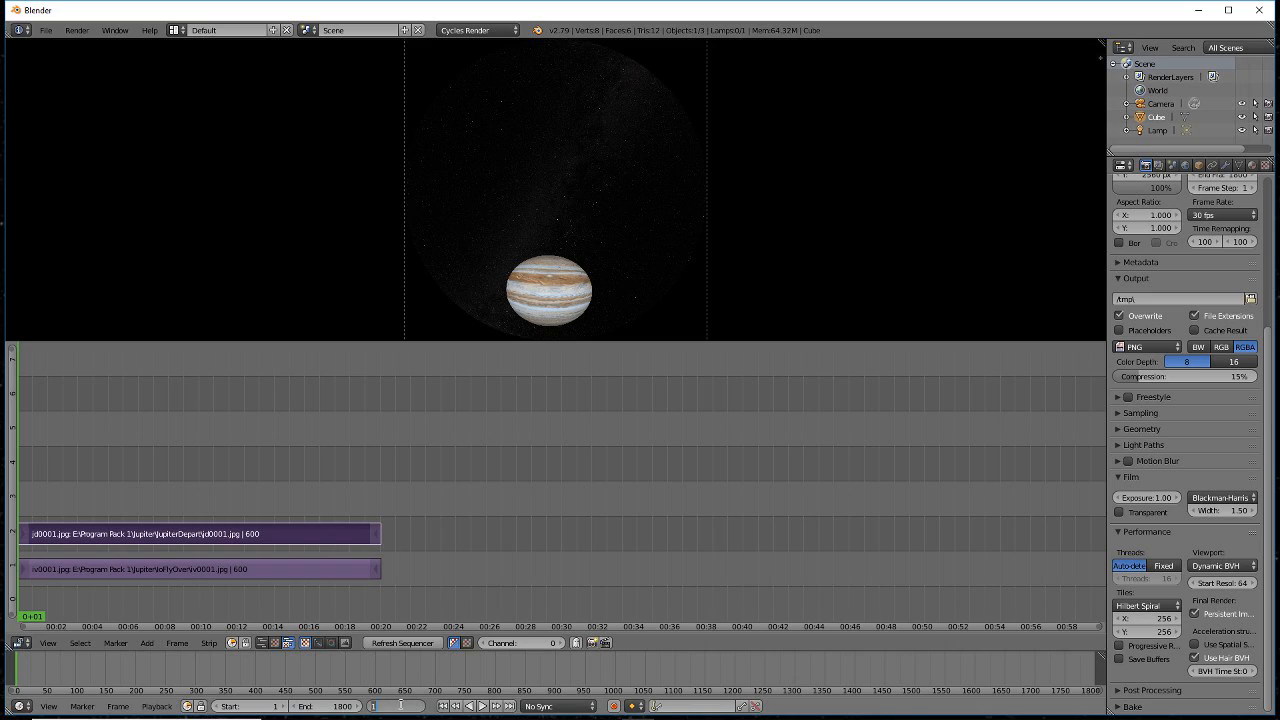
type("451")
key("Return")
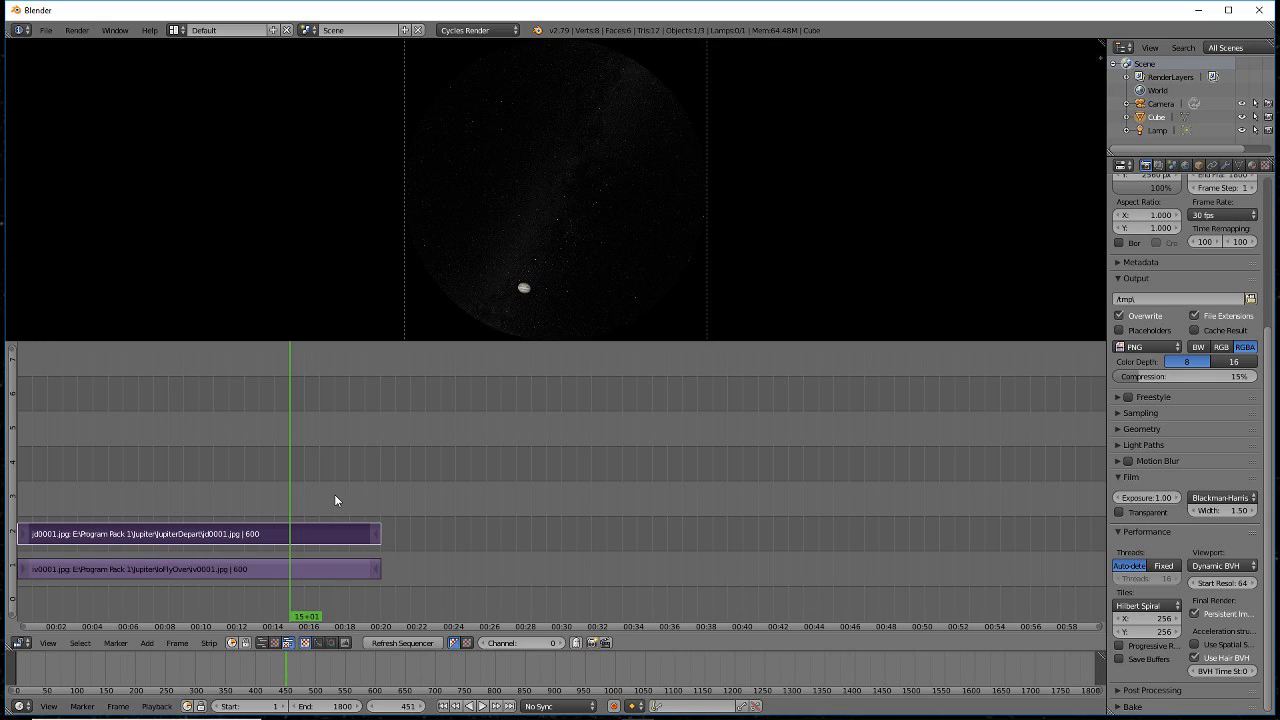
key("shift+s")
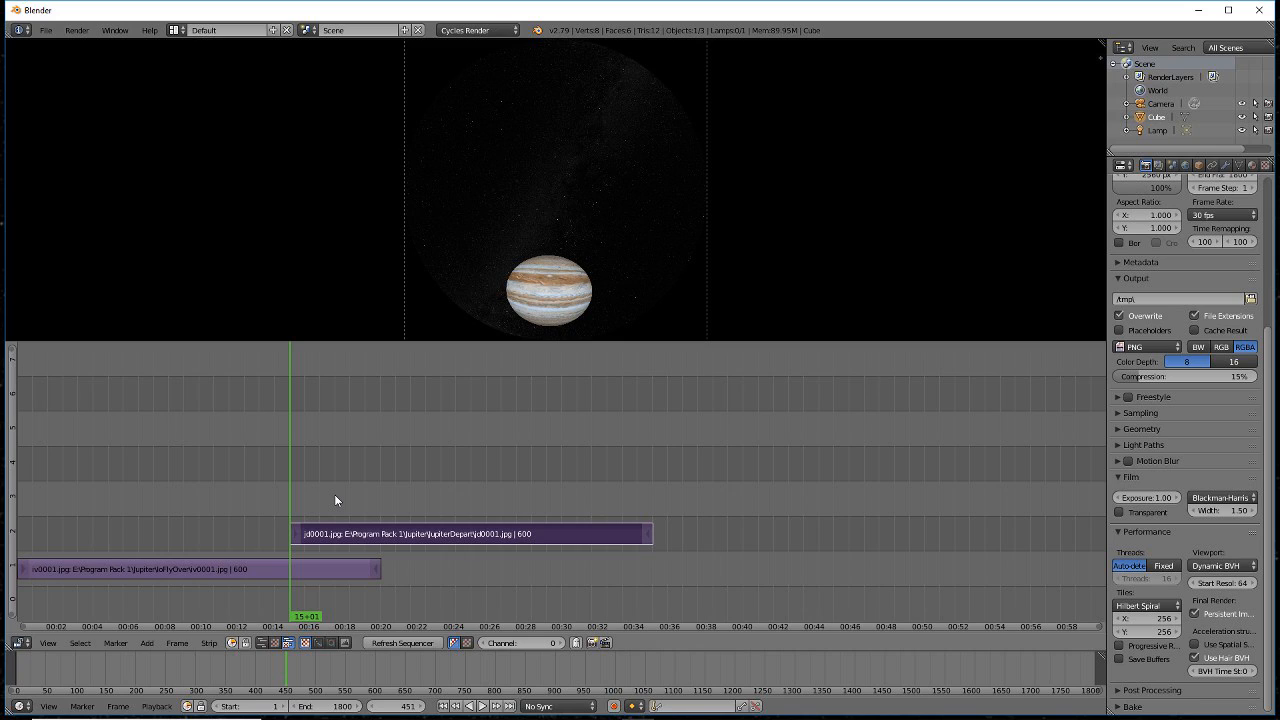
key("ctrl+z")
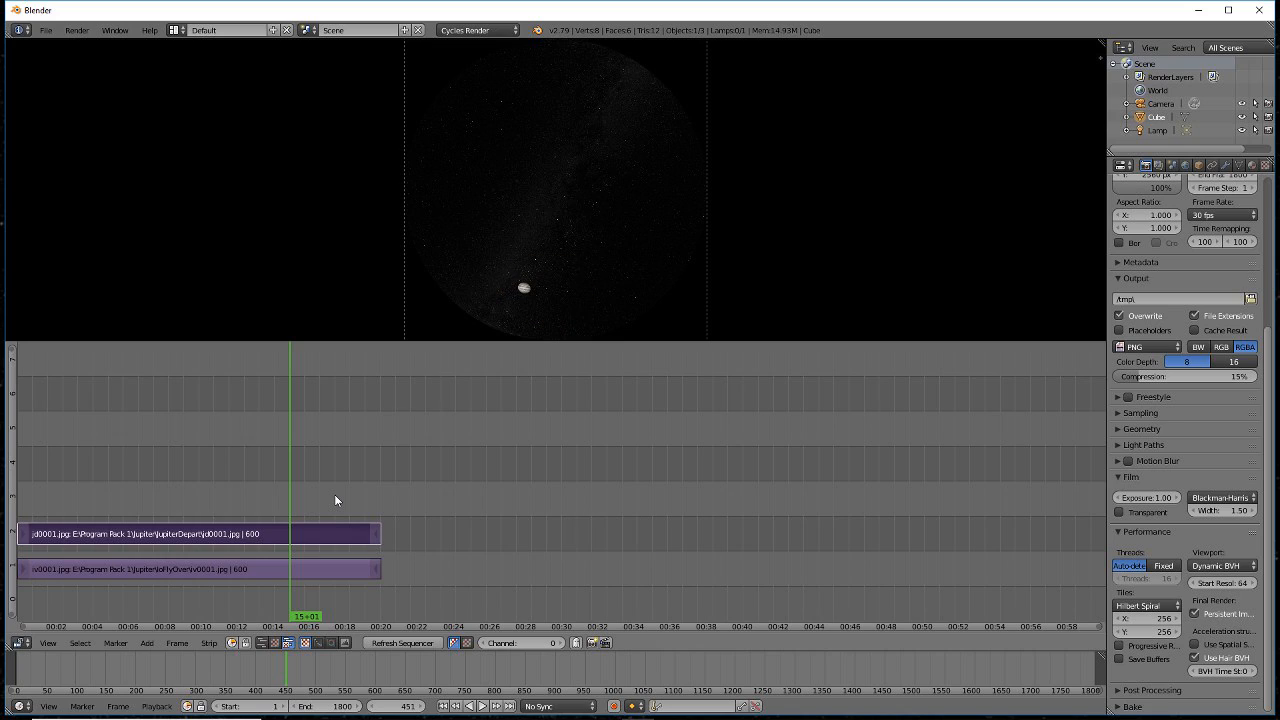
left_click(443, 706)
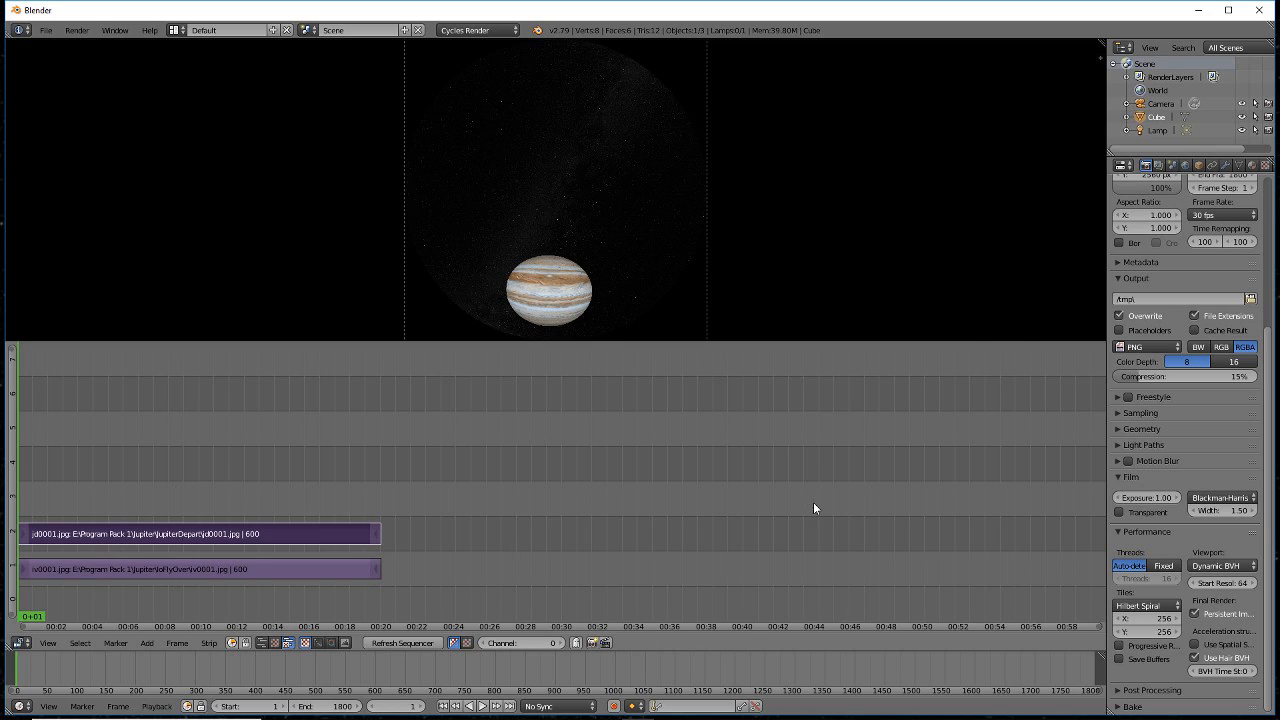
Set the JupiterDepart strip's start frame to 451 in its strip properties and scrub across the start of the overlap.
key("n")
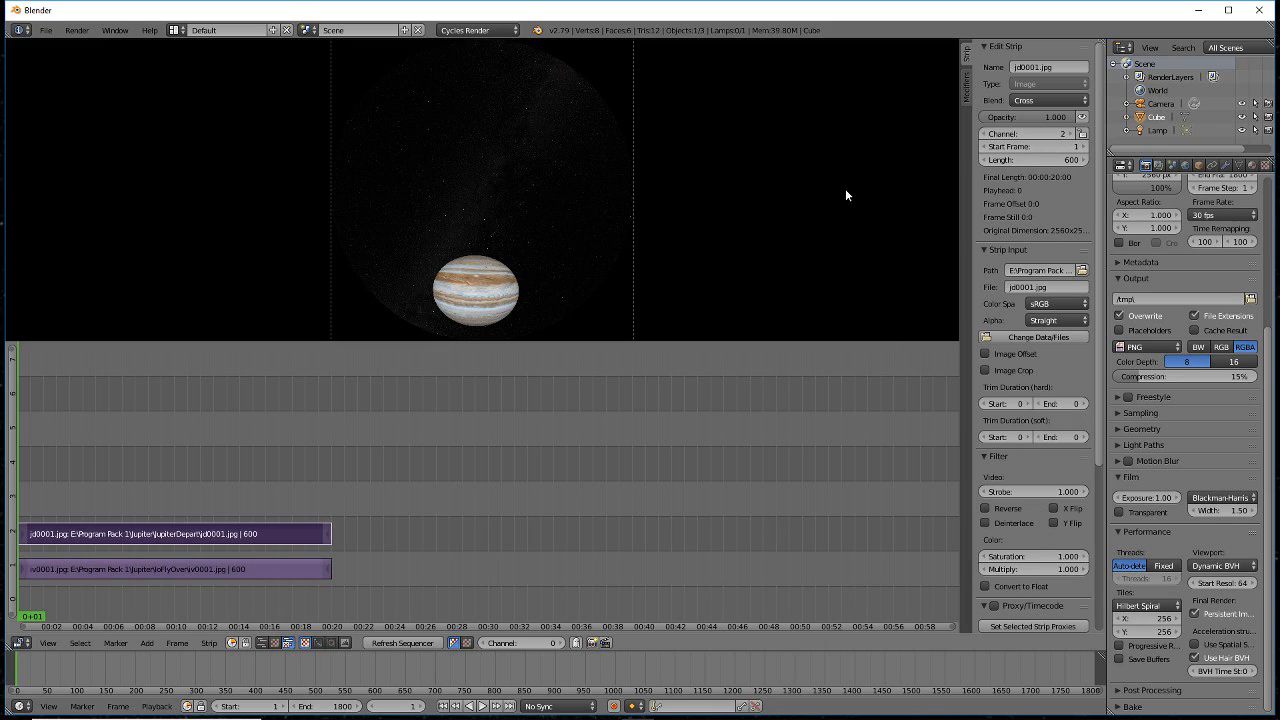
left_click(1063, 147)
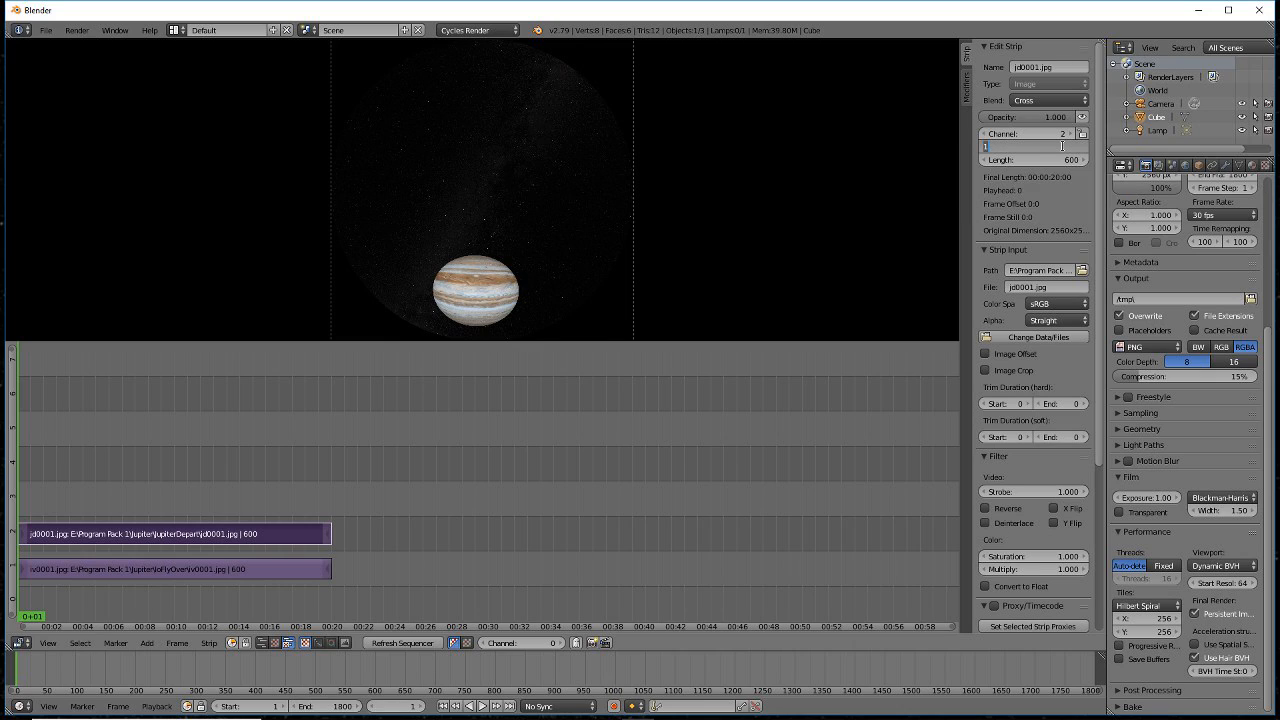
type("451")
key("Return")
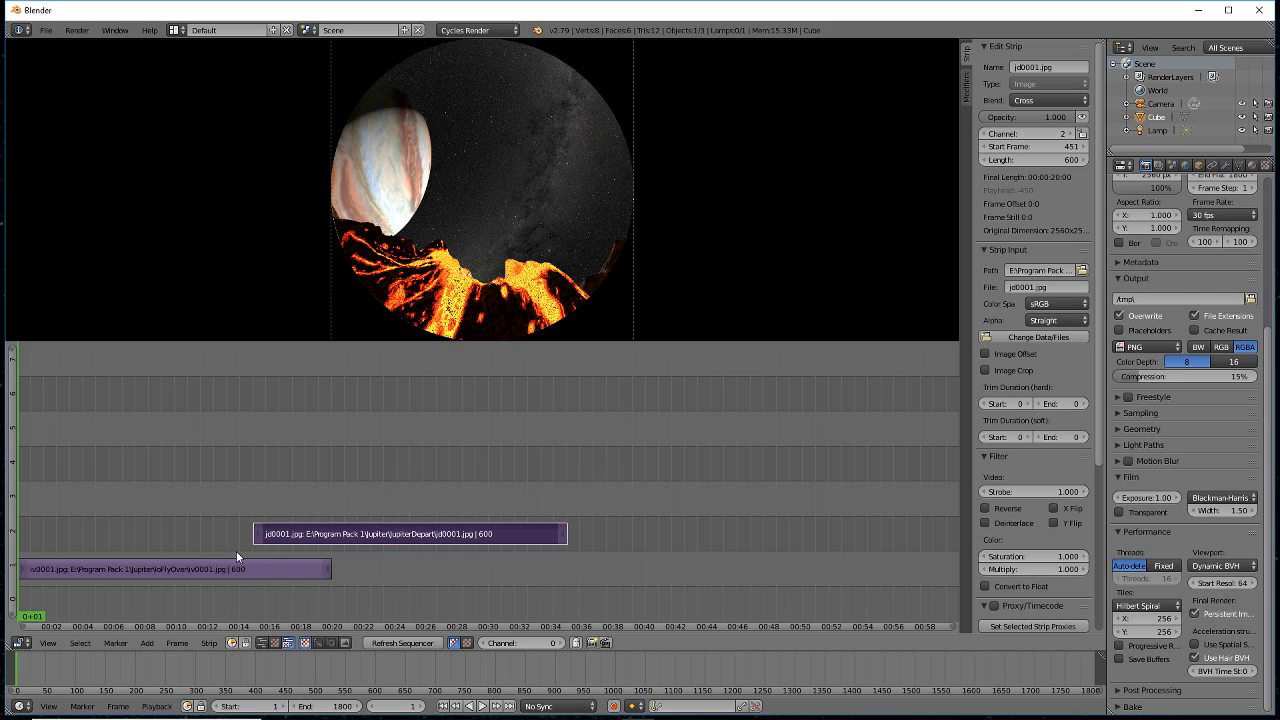
left_click_drag(236, 551, 263, 616)
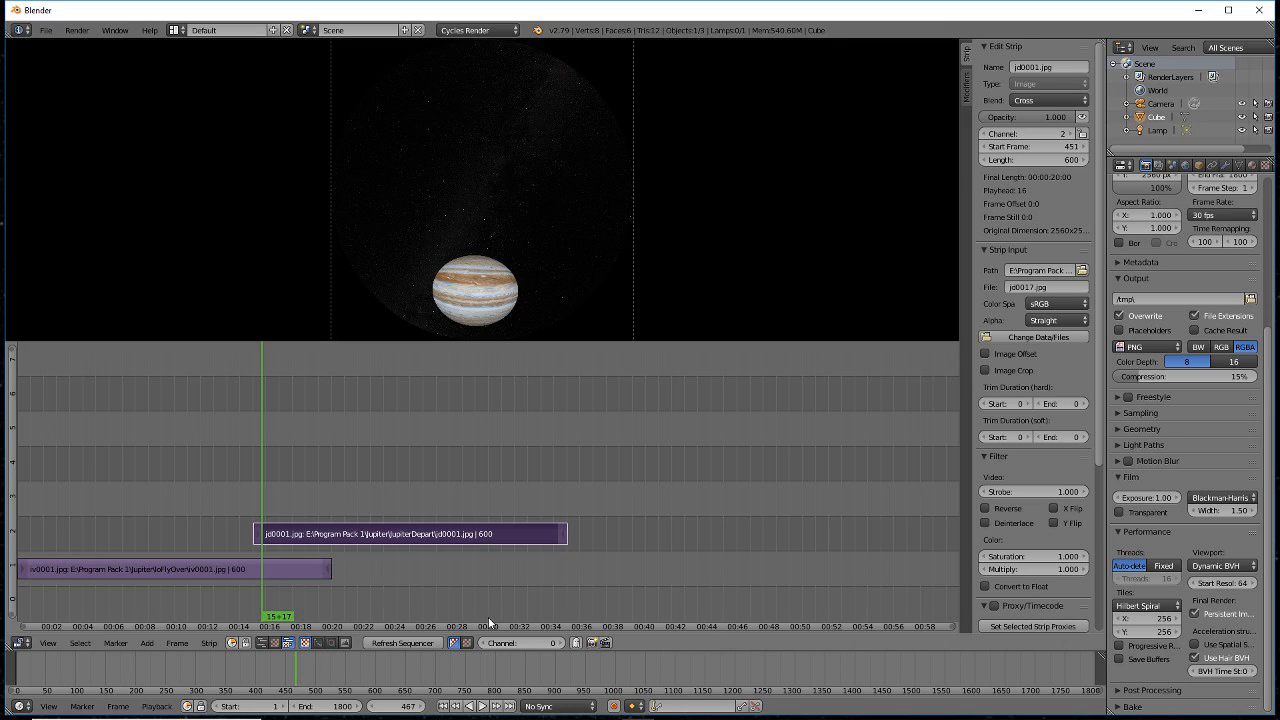
Add all images from the Saturn pack's SaturnApproach folder as an image strip starting at frame 901.
left_click(400, 707)
type("90")
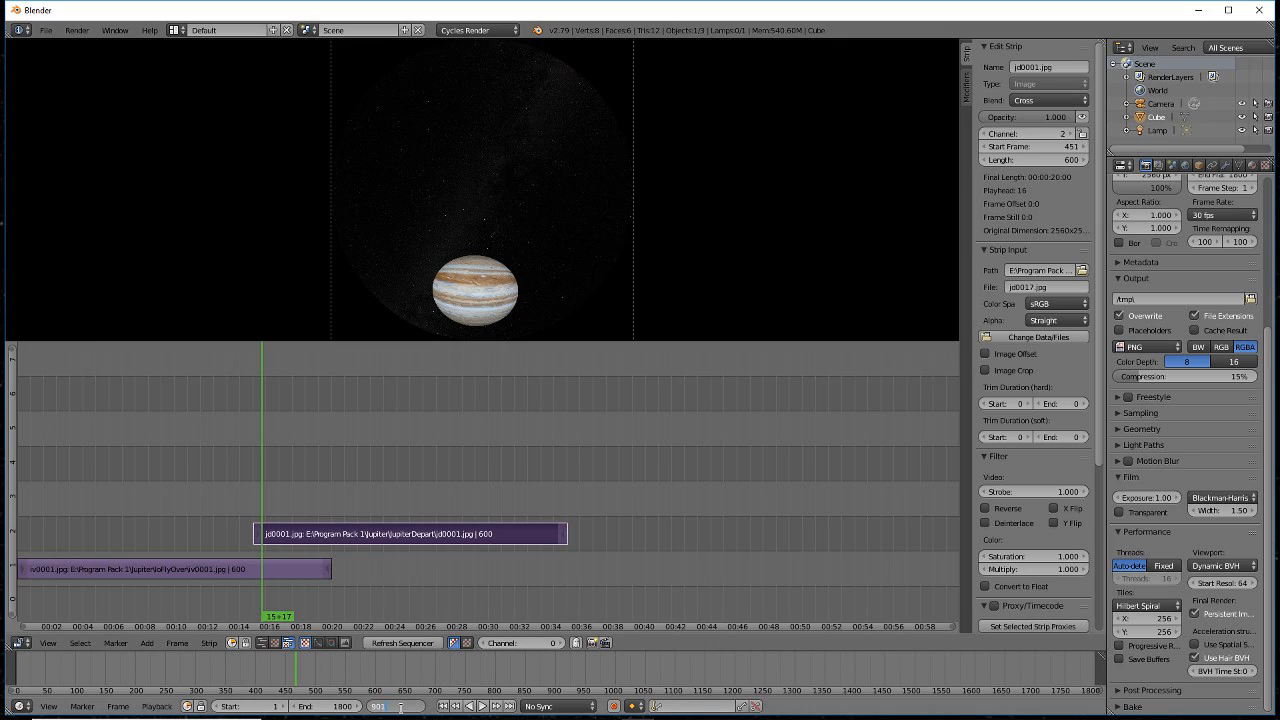
type("1")
key("Return")
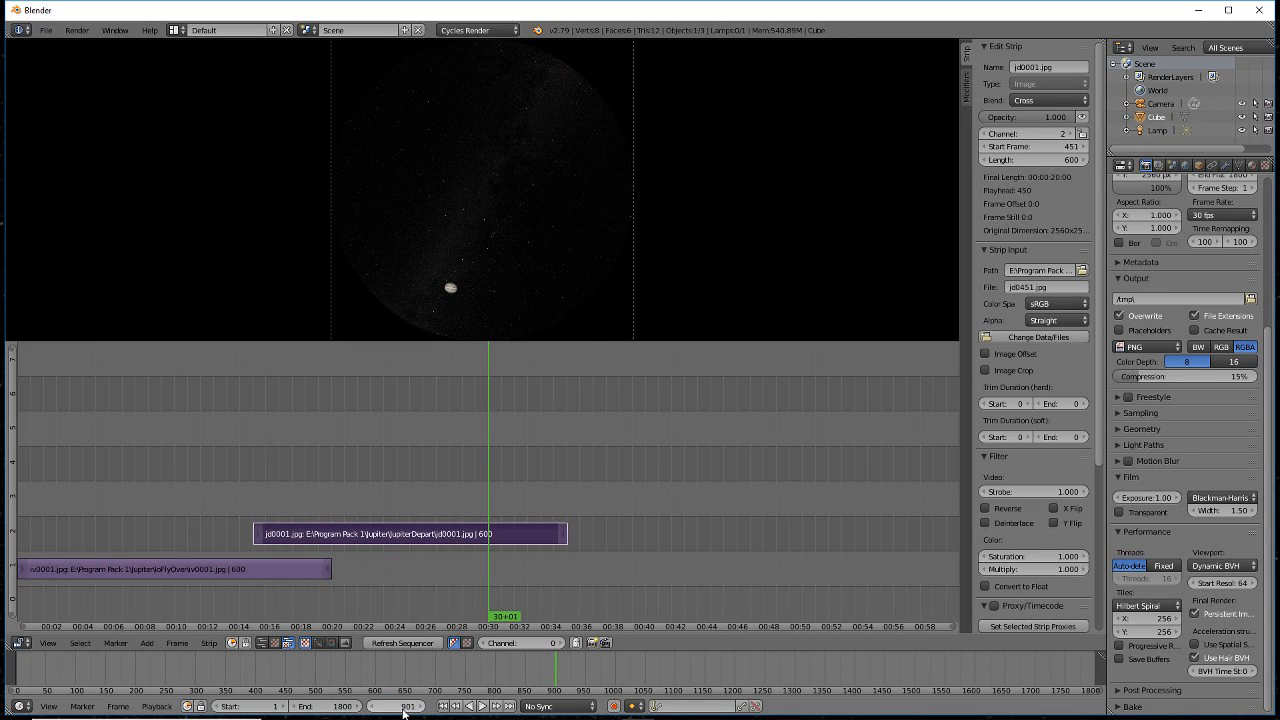
key("shift+a")
left_click(542, 447)
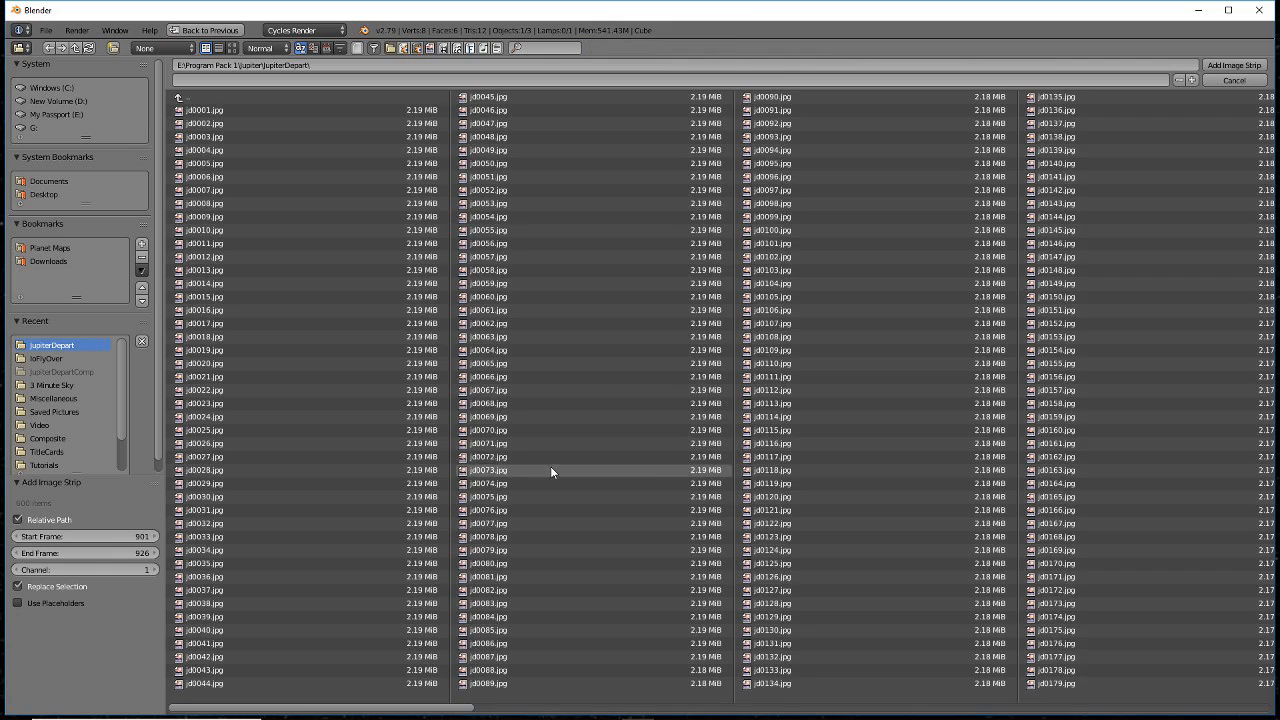
left_click(190, 97)
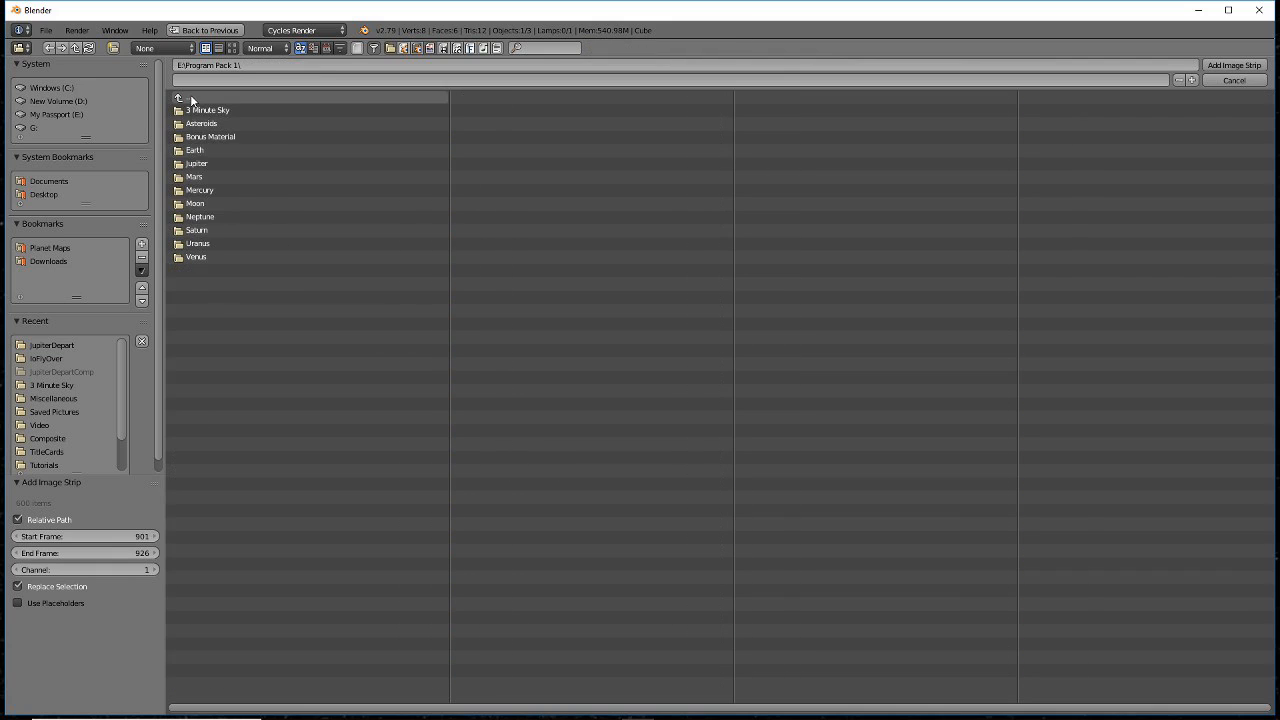
left_click(204, 231)
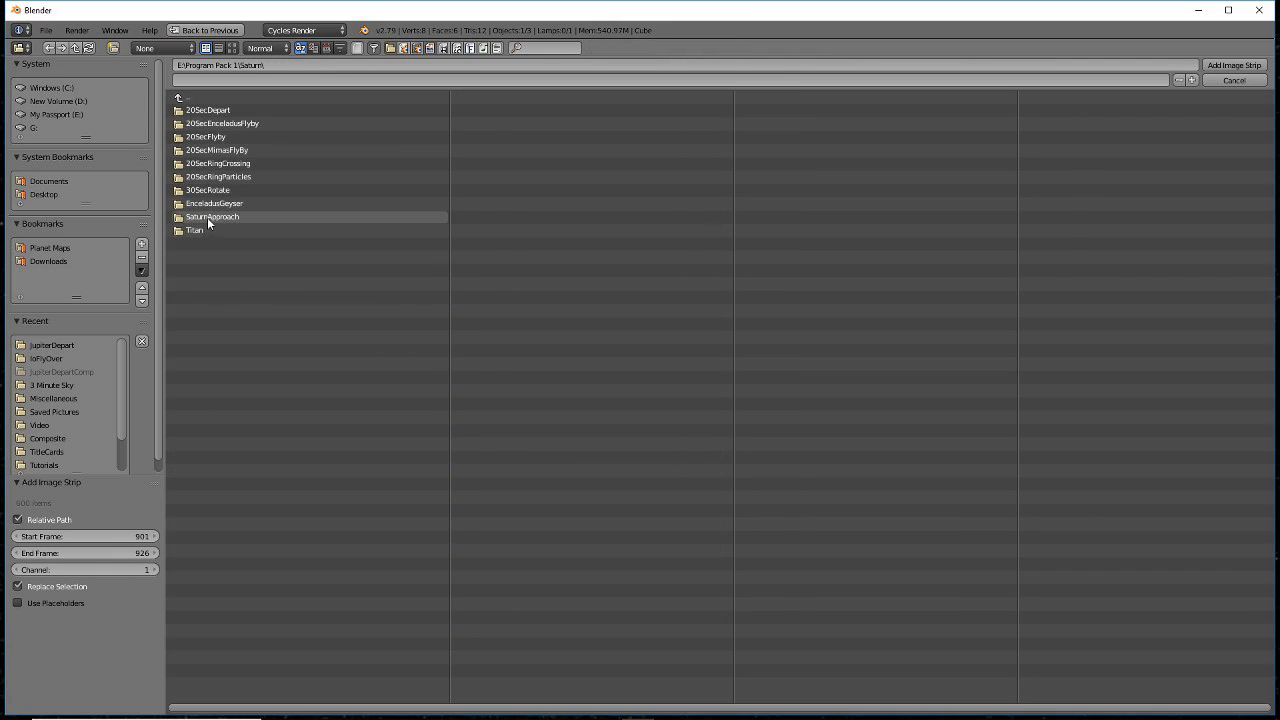
left_click(207, 218)
key("a")
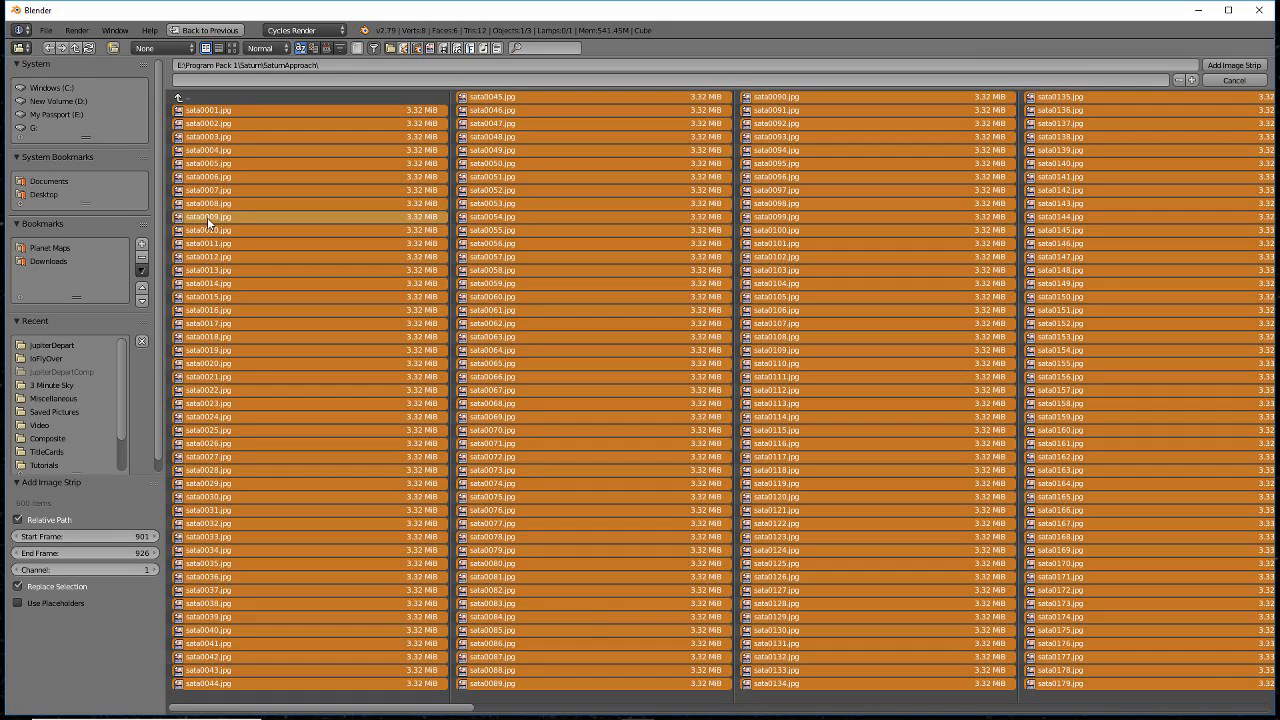
key("Return")
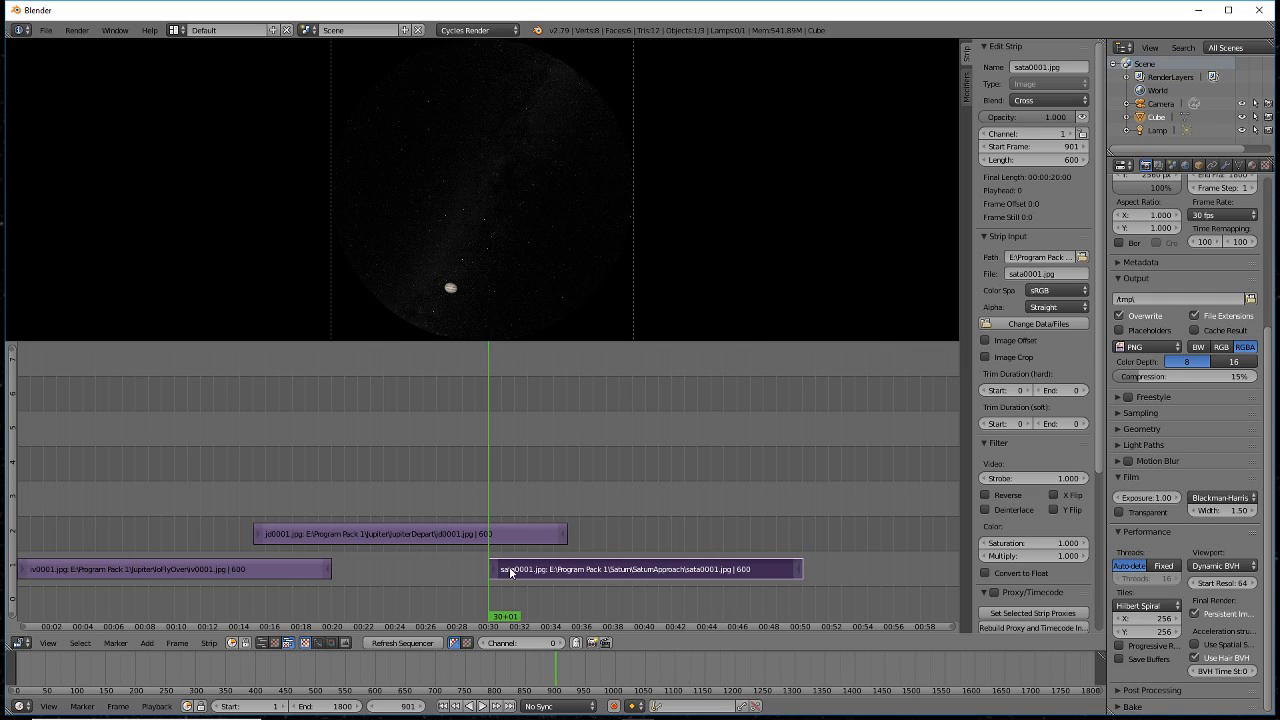
Set the SaturnApproach strip's channel to 3.
left_click(1032, 133)
type("3")
key("Return")
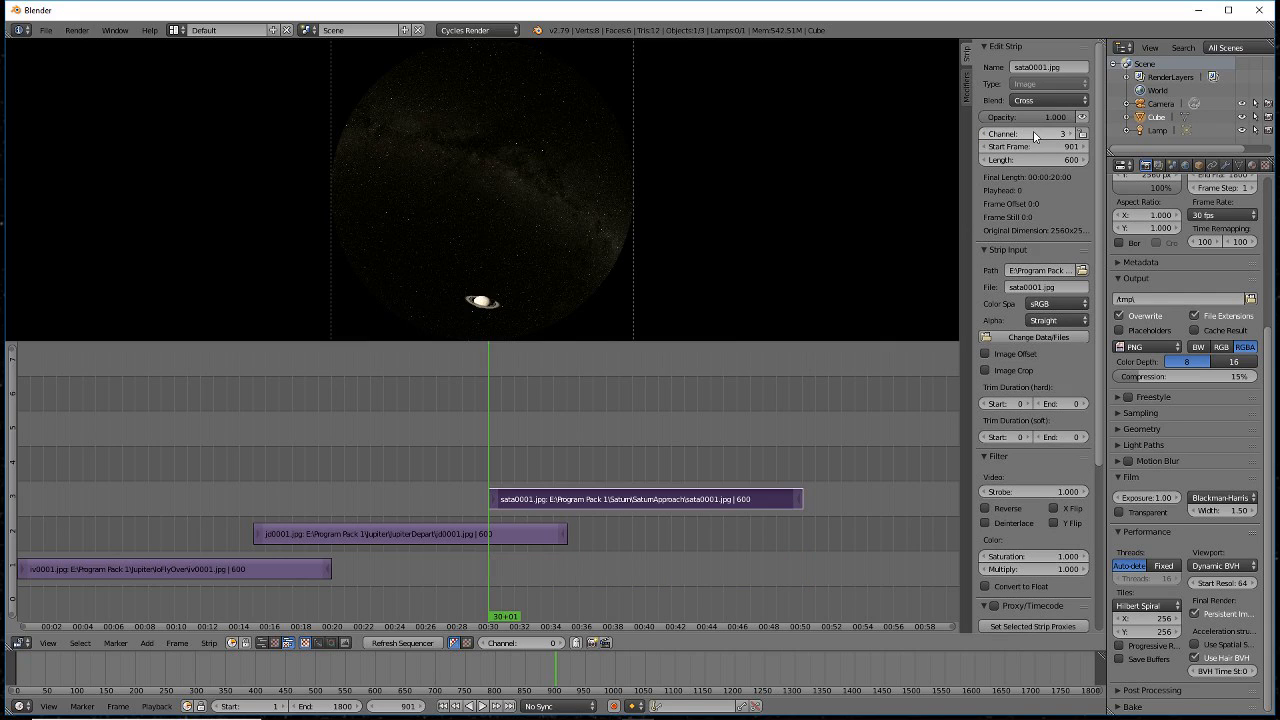